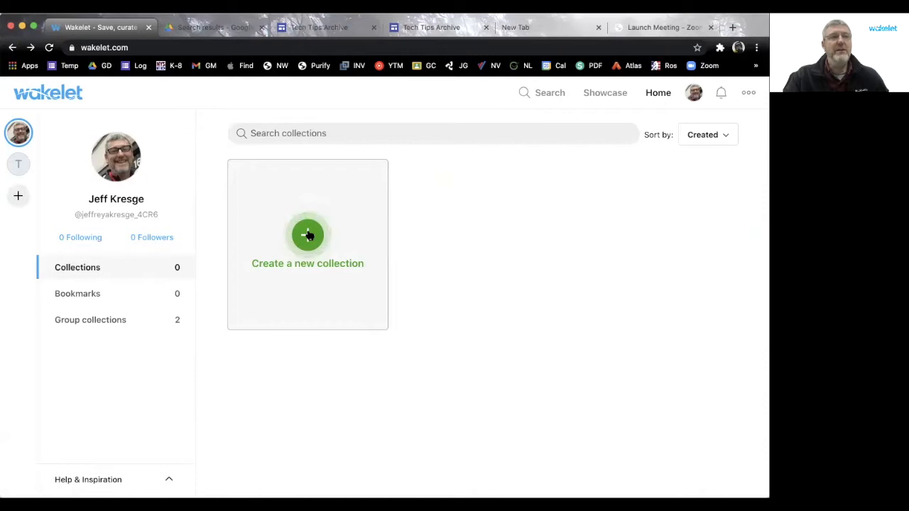
Create a new collection and review its background image, sharing and collaboration settings.
left_click(308, 235)
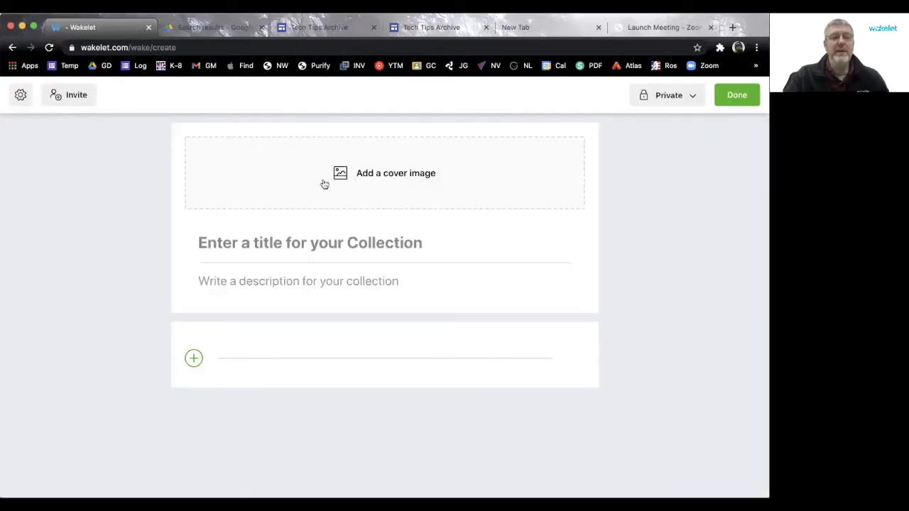
left_click(19, 95)
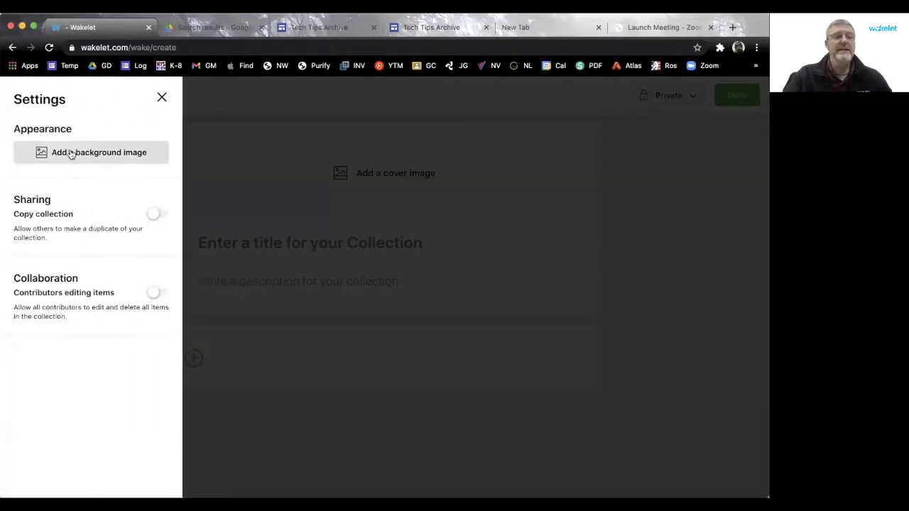
left_click(71, 157)
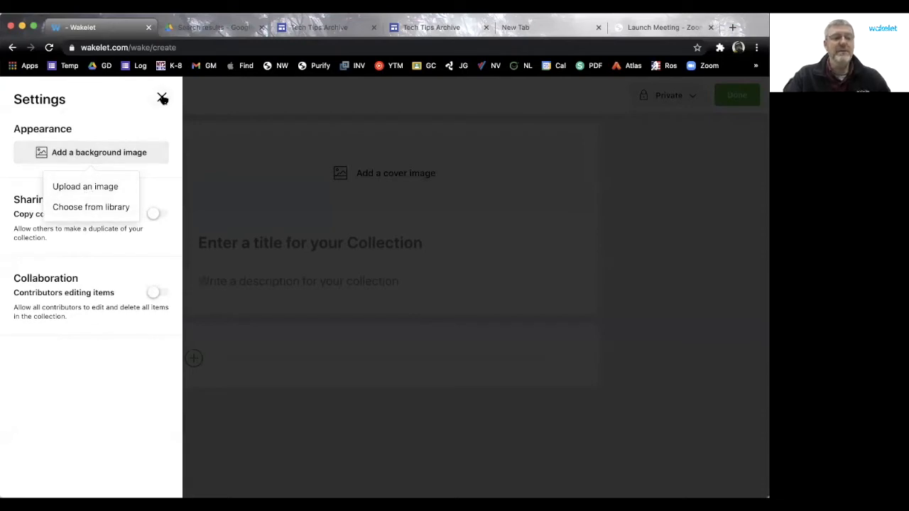
left_click(143, 120)
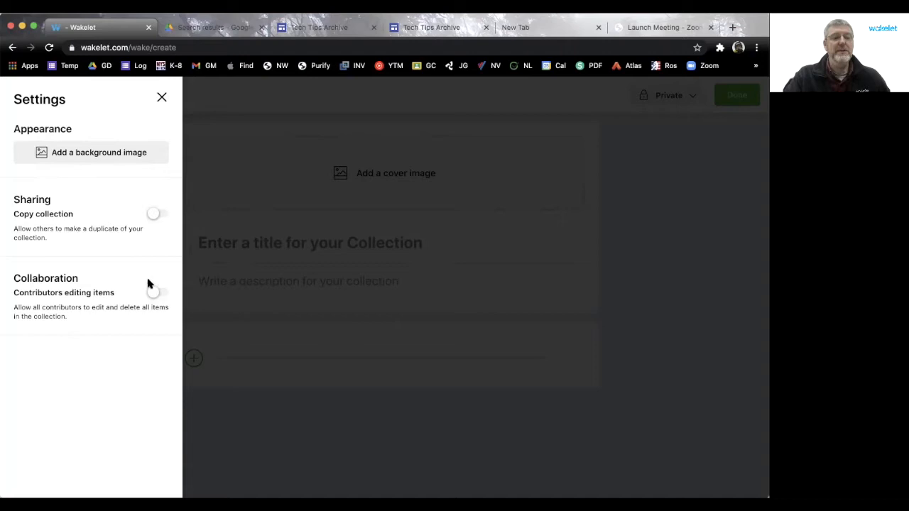
left_click(161, 98)
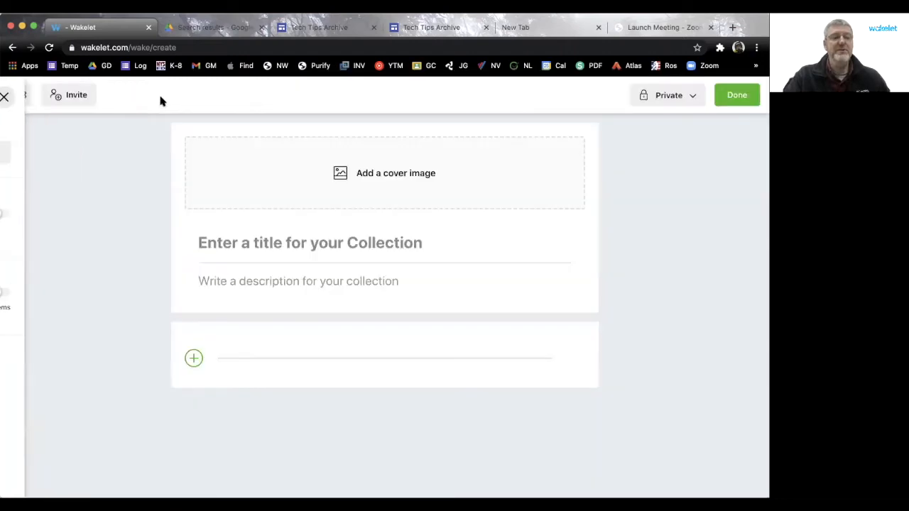
Review the options for inviting and managing the collection's contributors.
left_click(76, 97)
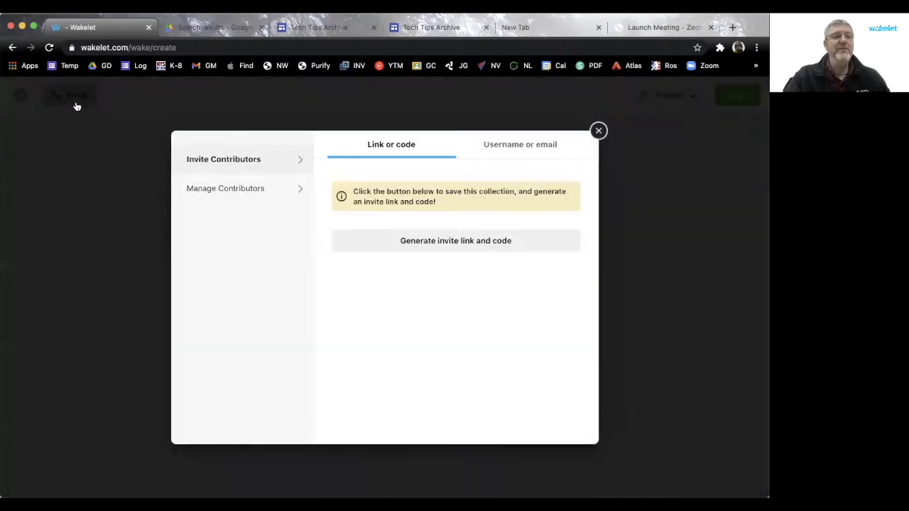
left_click(249, 190)
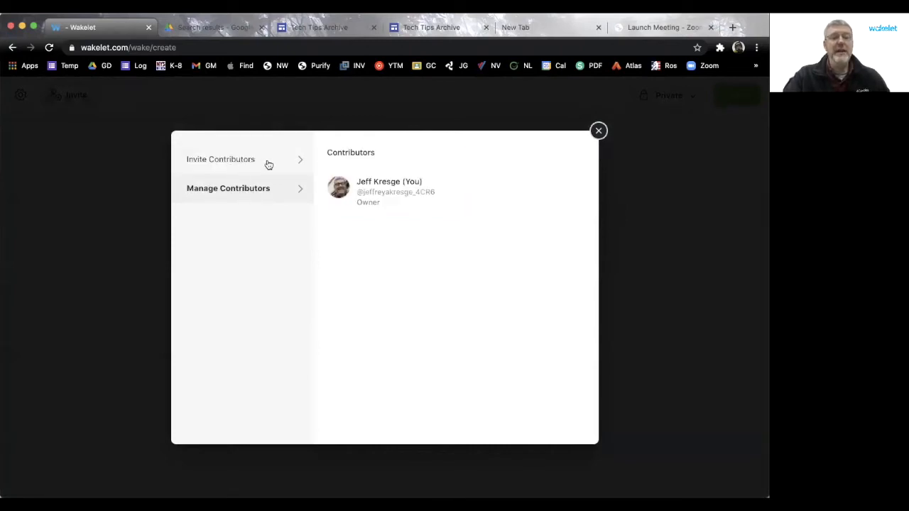
left_click(598, 131)
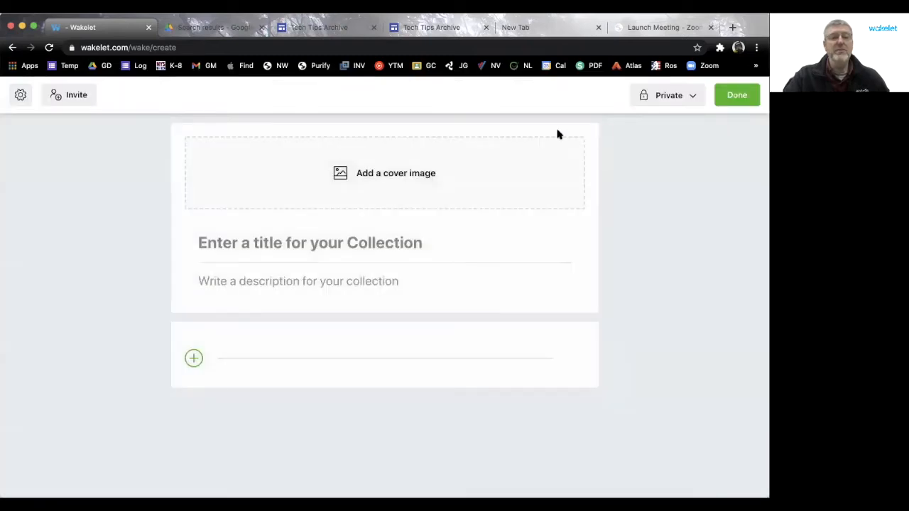
Set the small airplane photo from the Unsplash library as the collection's cover image.
left_click(343, 179)
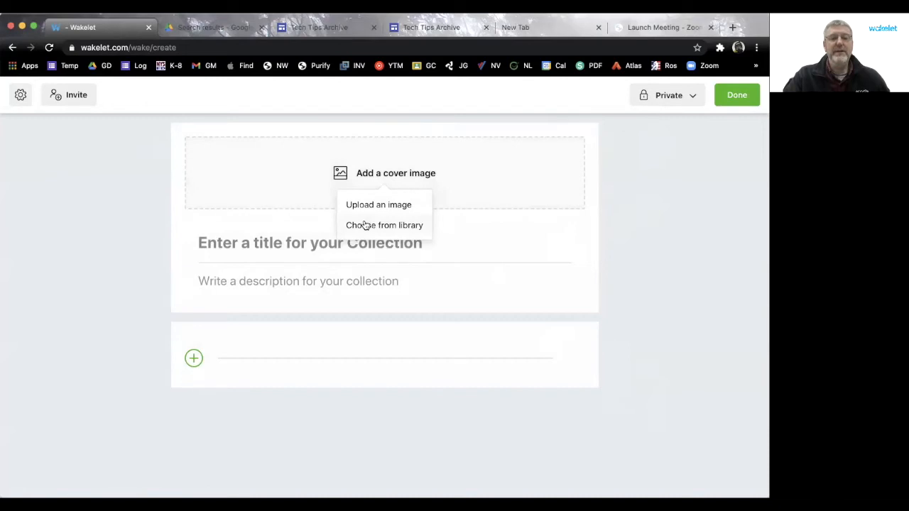
left_click(365, 225)
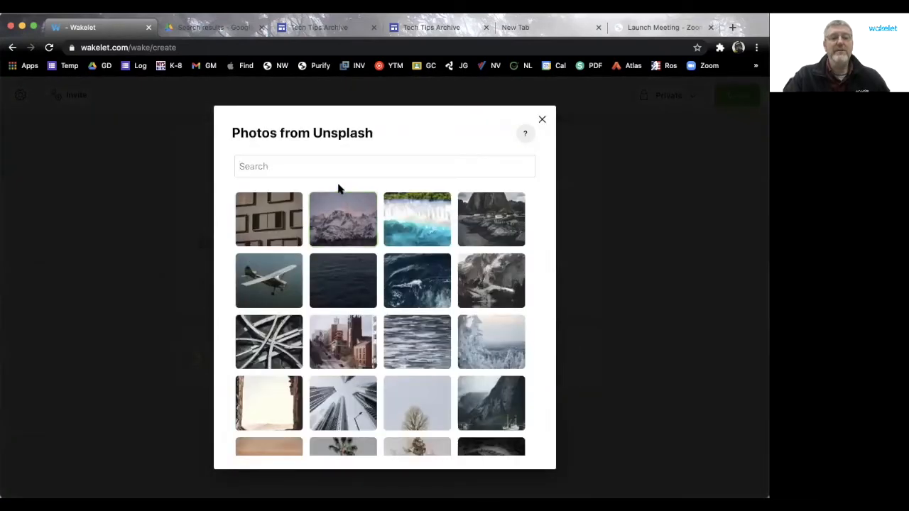
left_click(277, 284)
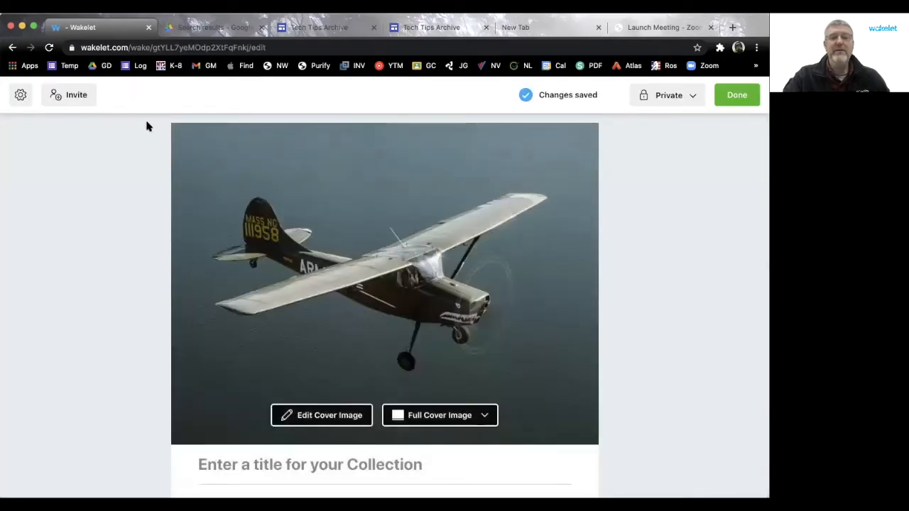
Title the collection "Test Collection" and enter the description "Vital information".
scroll(369, 298, "down", 4)
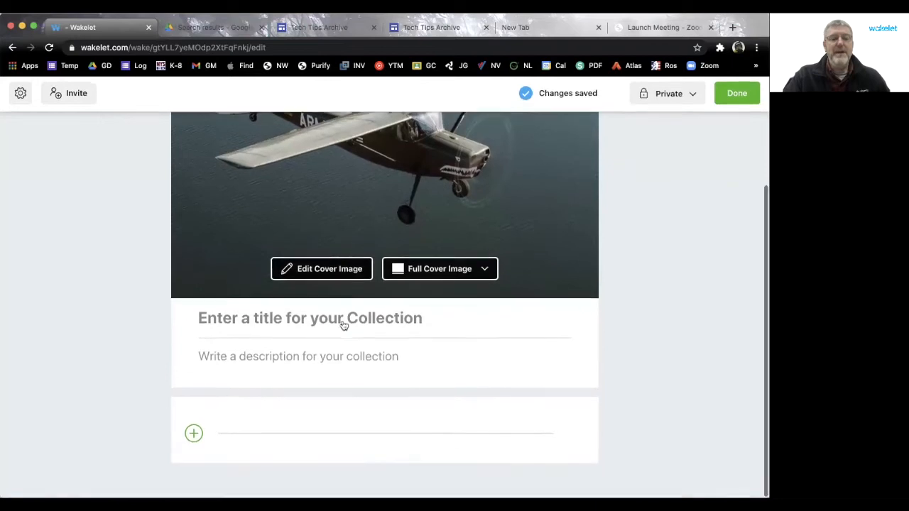
type("T")
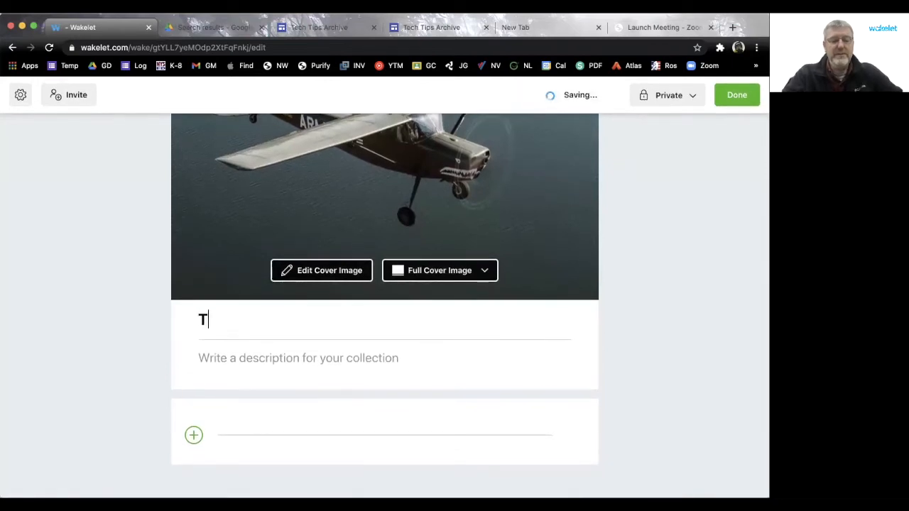
type("est Collection")
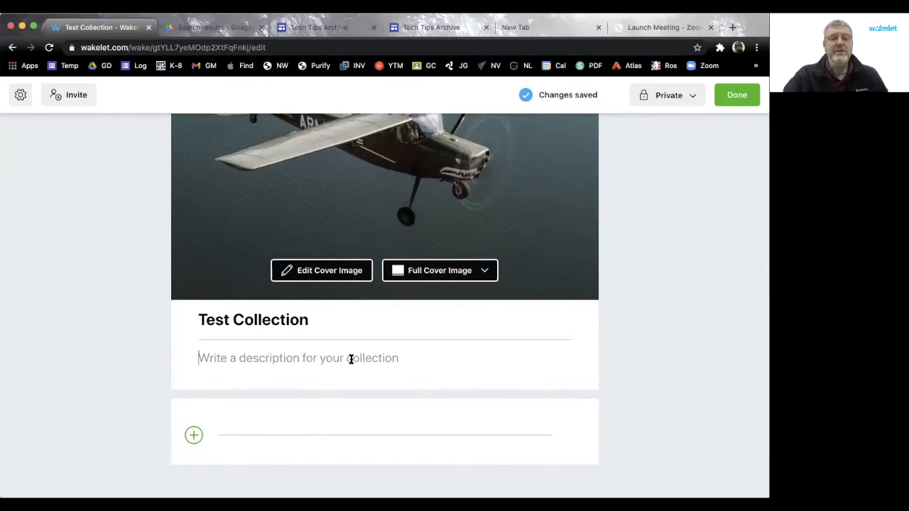
type("V")
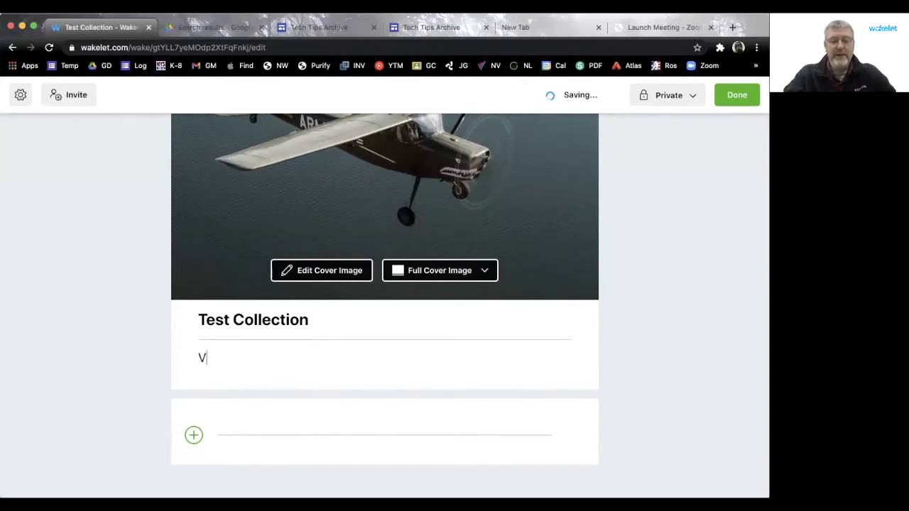
type("itl information")
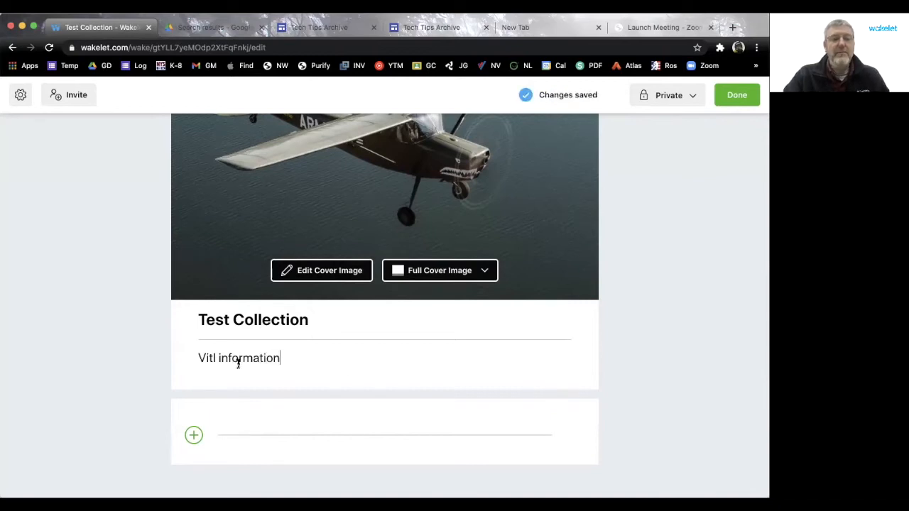
type("a")
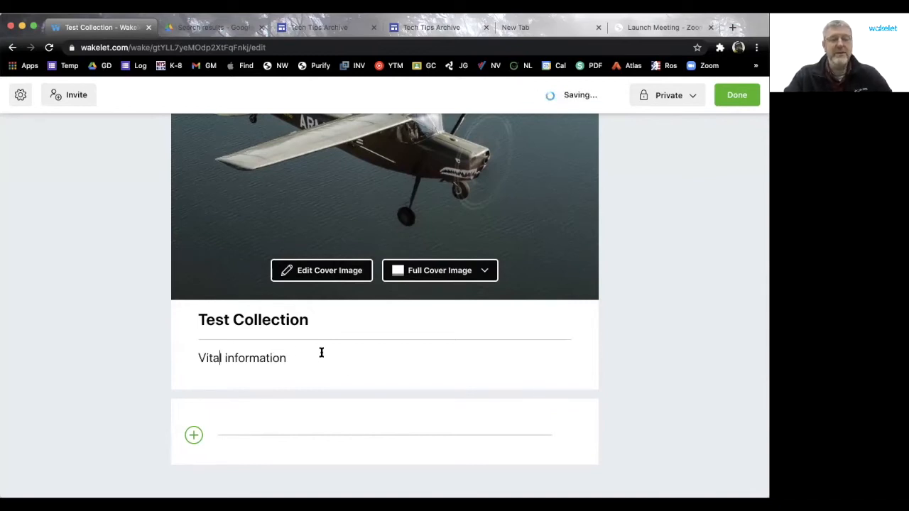
Copy the web address of the open Tech Tips Archive site and add it to the collection as a link item.
scroll(650, 333, "down", 2)
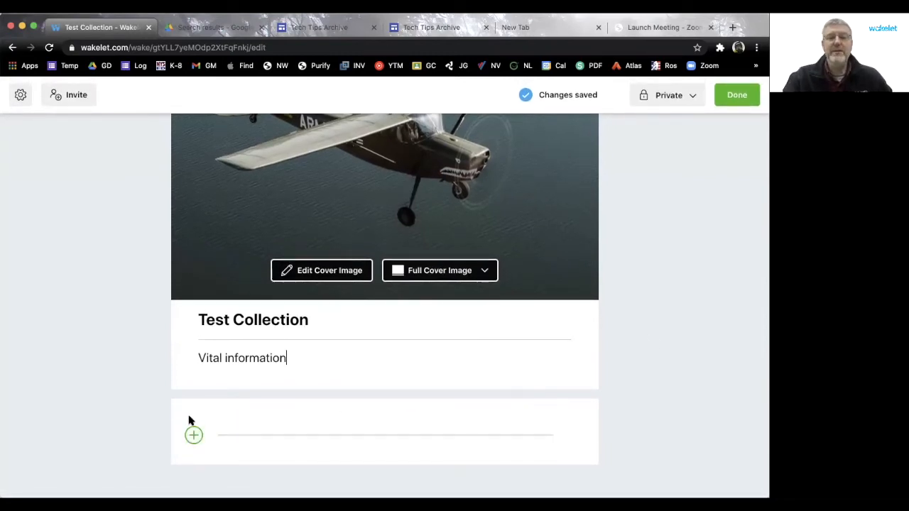
left_click(193, 435)
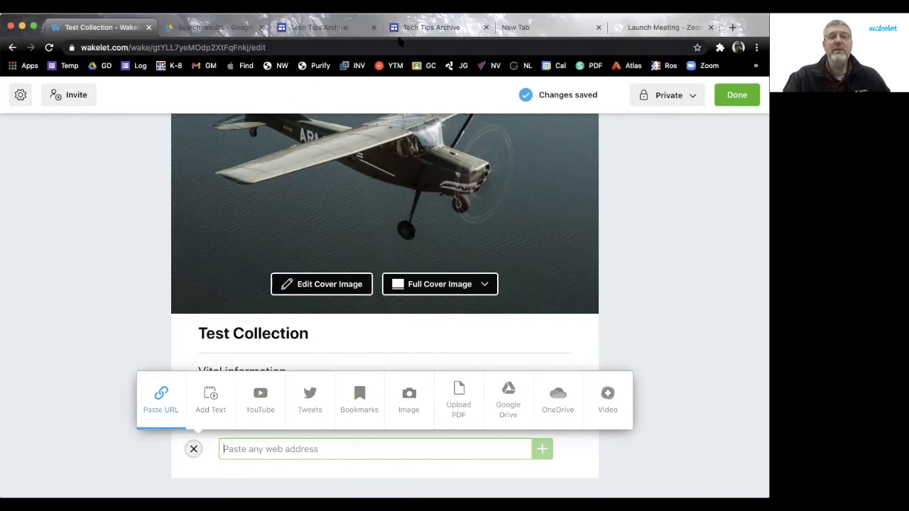
left_click(435, 28)
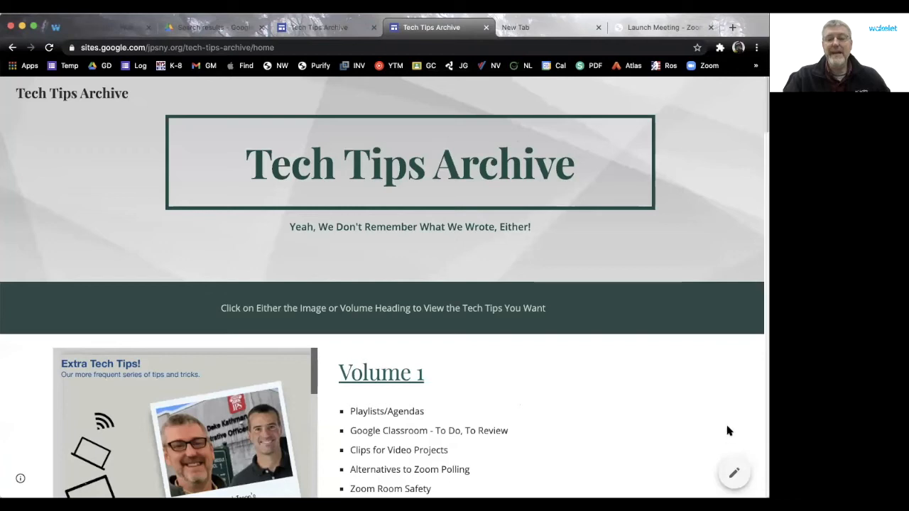
left_click(463, 48)
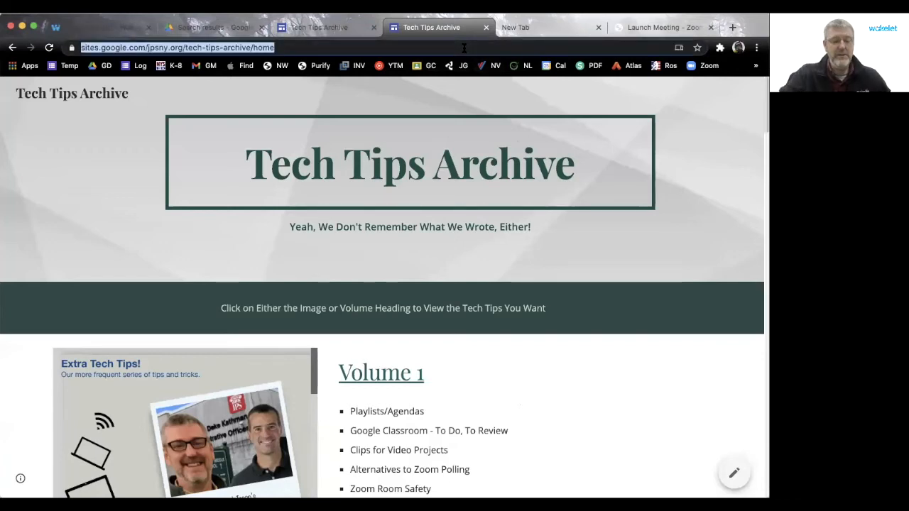
left_click(126, 26)
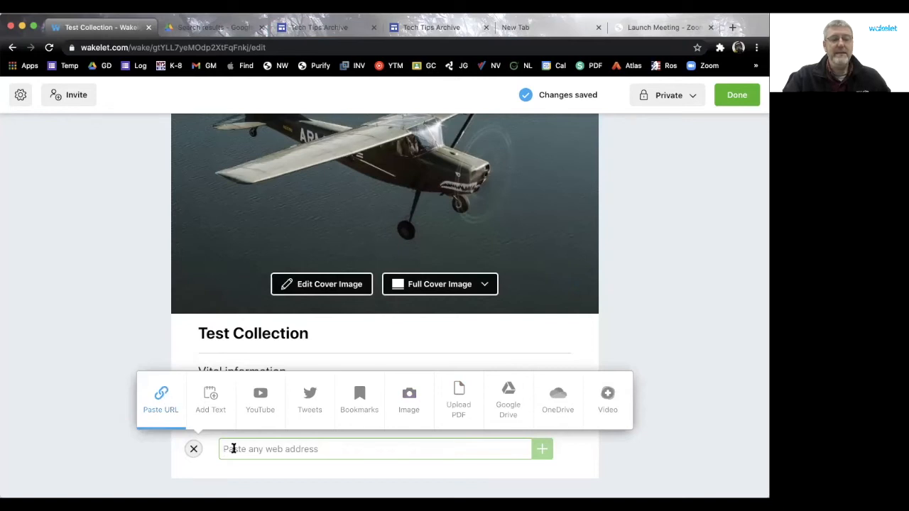
key("super+v")
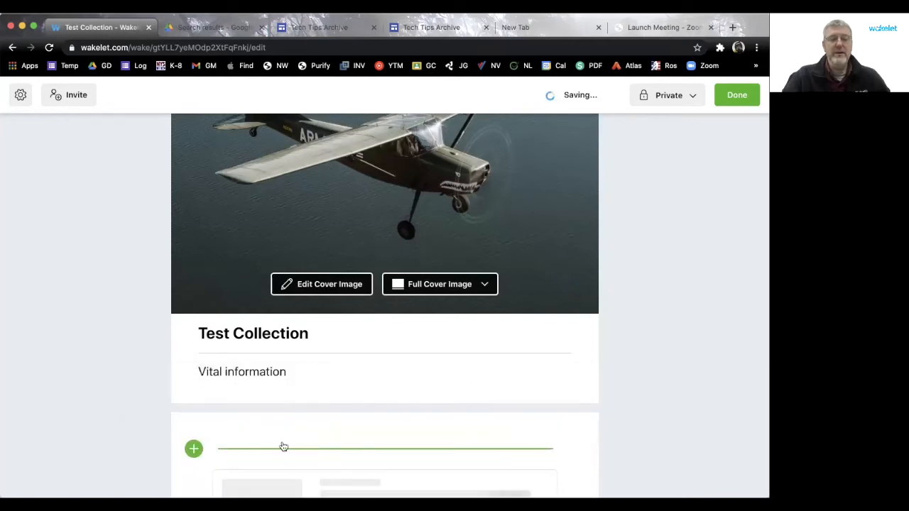
scroll(363, 424, "down", 2)
scroll(365, 429, "down", 1)
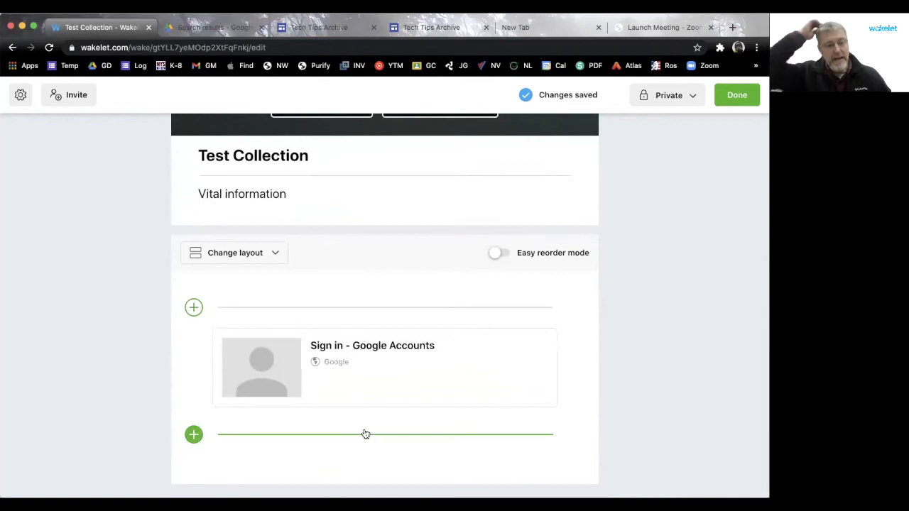
mouse_move(365, 366)
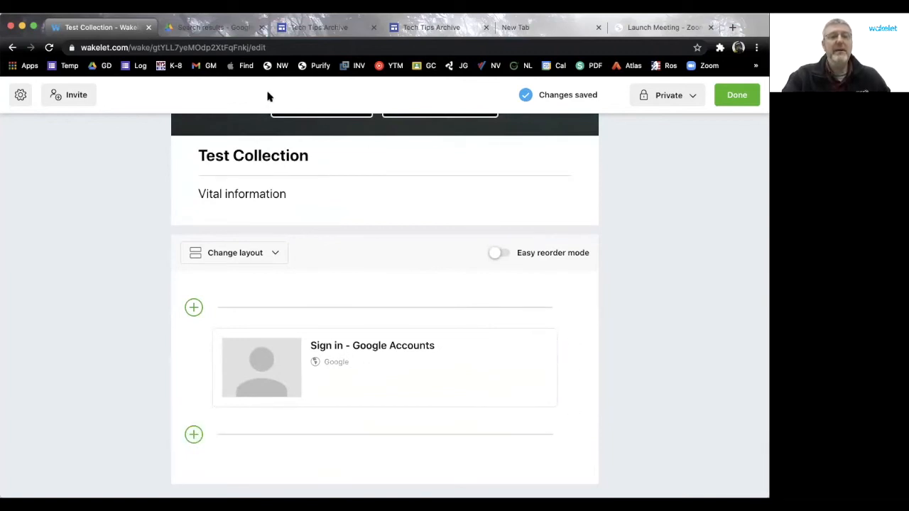
Load nhl.com in the empty browser tab and copy its web address.
left_click(523, 31)
left_click(514, 50)
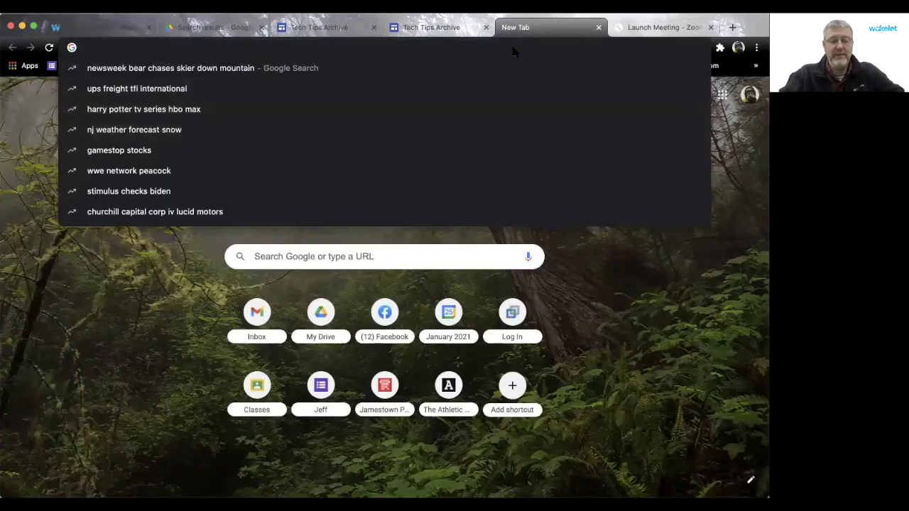
type("nhl.com")
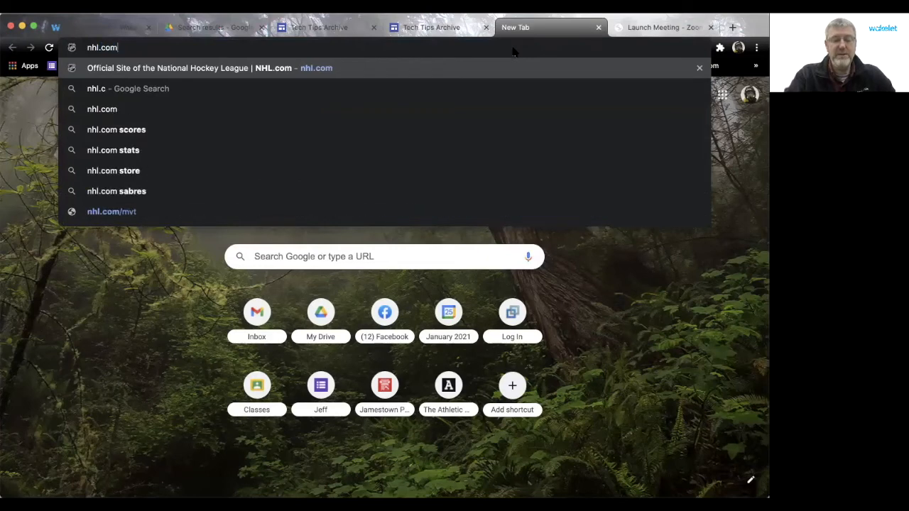
key("Return")
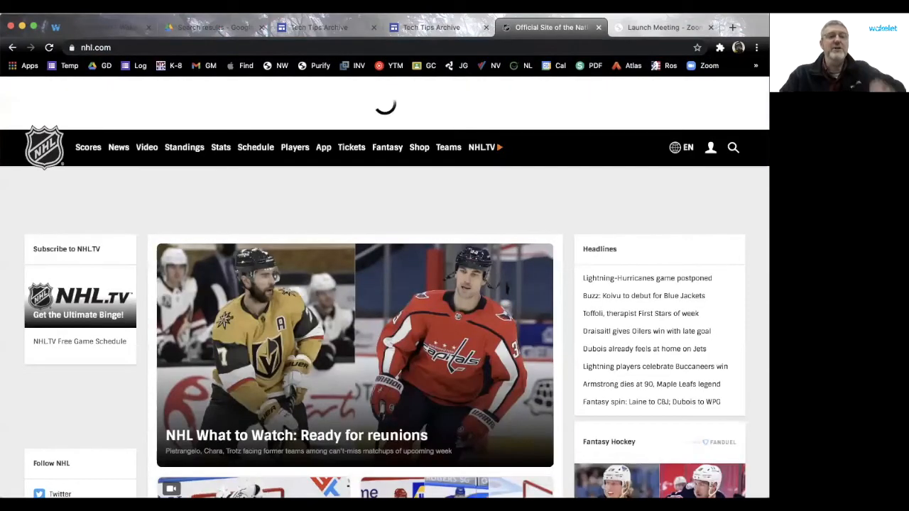
left_click(243, 47)
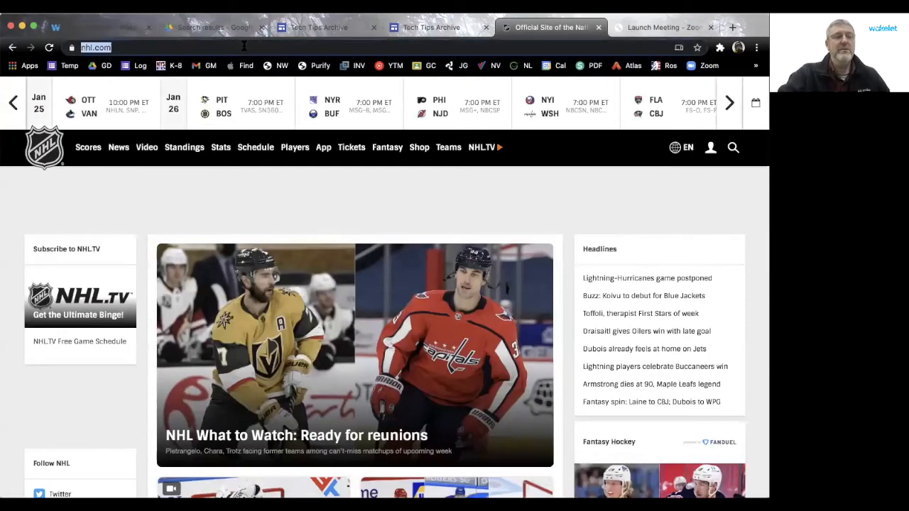
left_click(93, 33)
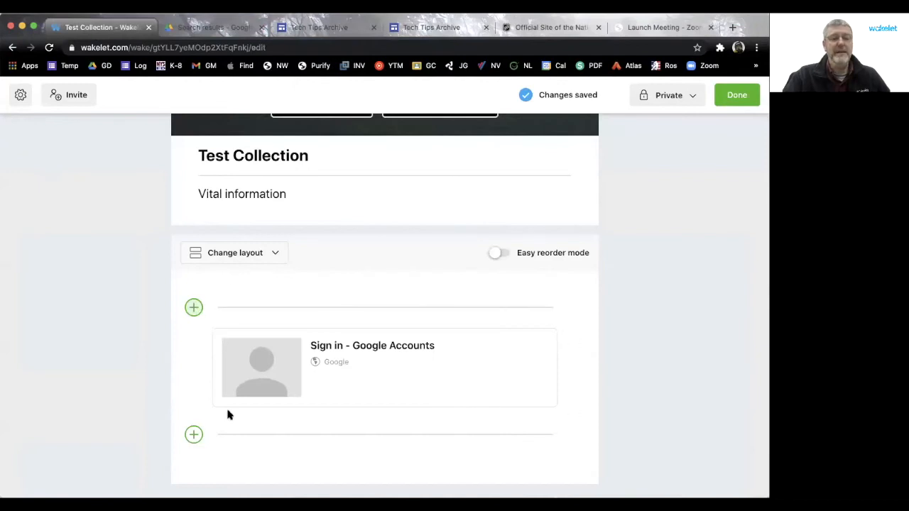
left_click(198, 438)
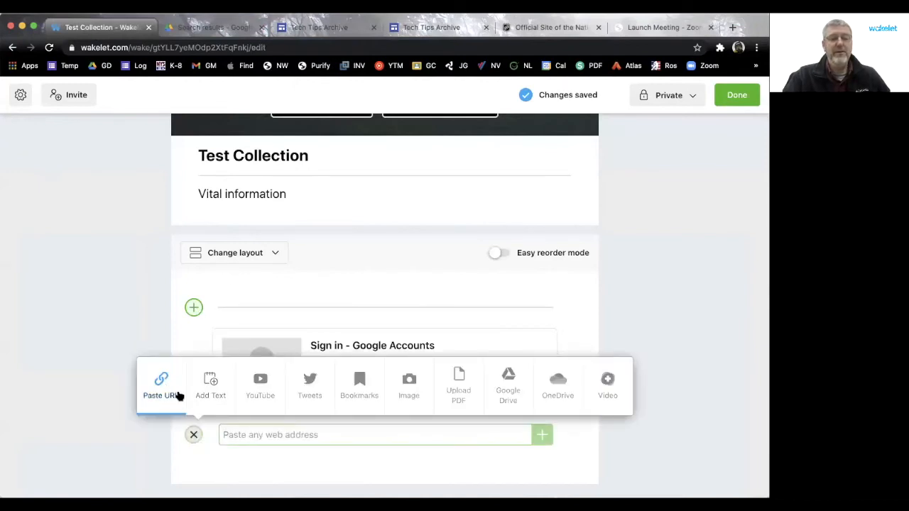
type("https://www.nhl.com/")
key("Return")
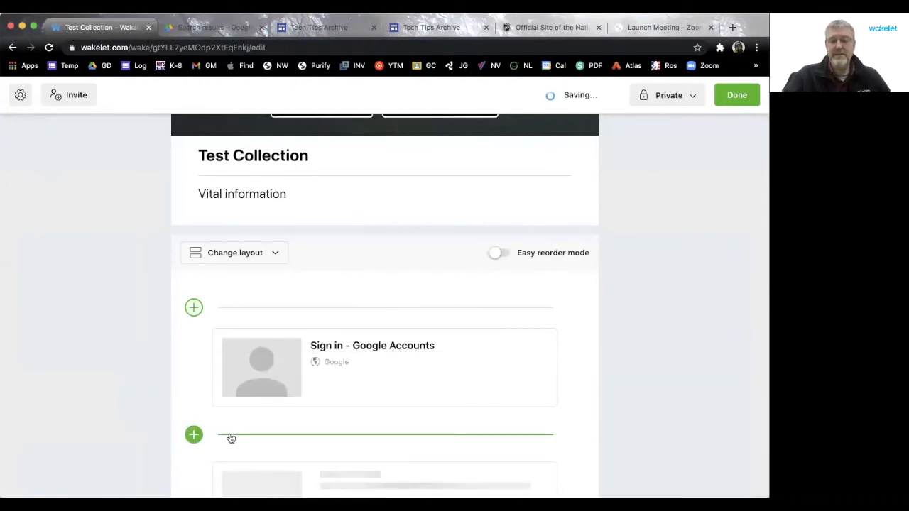
Add a text item below the NHL link titled Wakelet, asking "What can I use it for?" and listing uses from Digital portfolios to Newsletter.
scroll(302, 420, "down", 4)
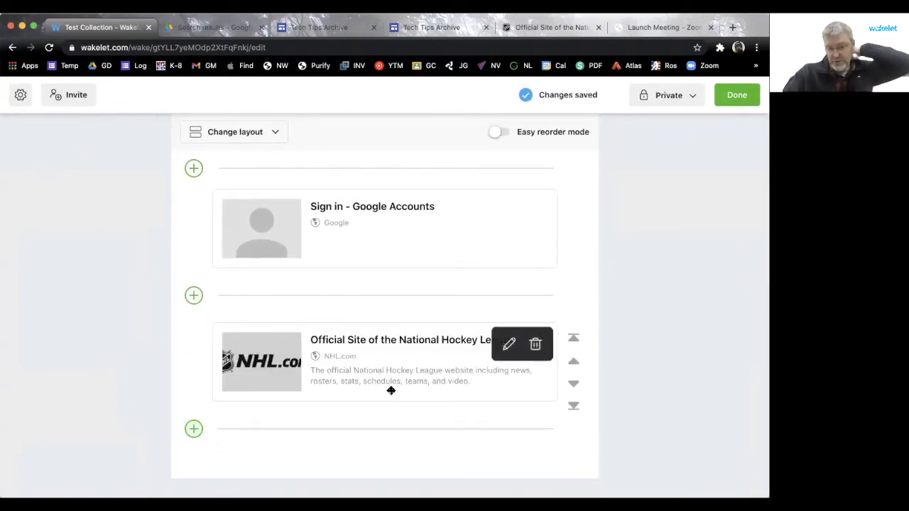
left_click(194, 428)
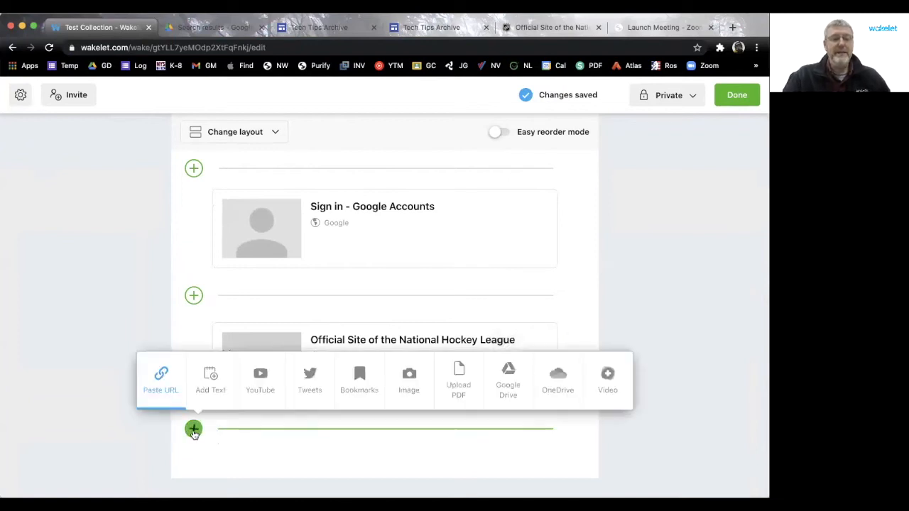
left_click(213, 378)
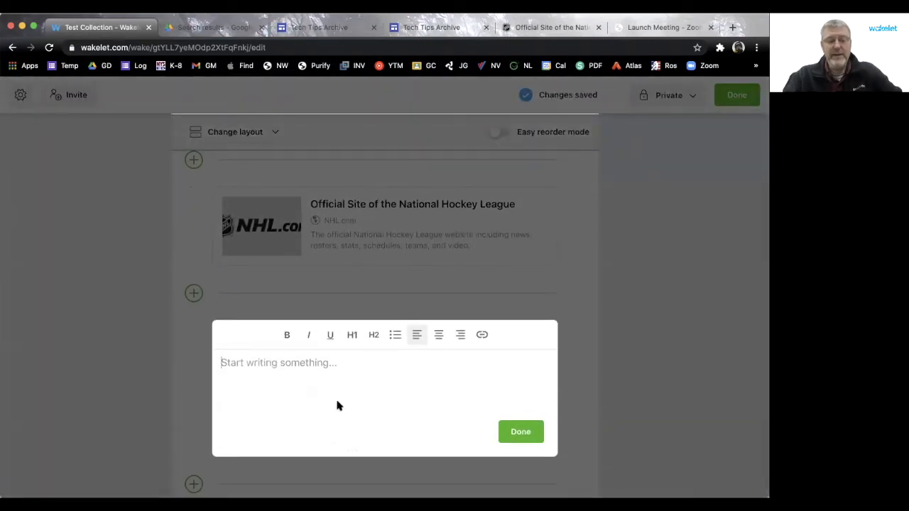
type("Wakelet What can I use it for? Digital portfolios Bookmarking DIgital Storytelling Project Work Collection of Resources Newsletter")
left_click(521, 466)
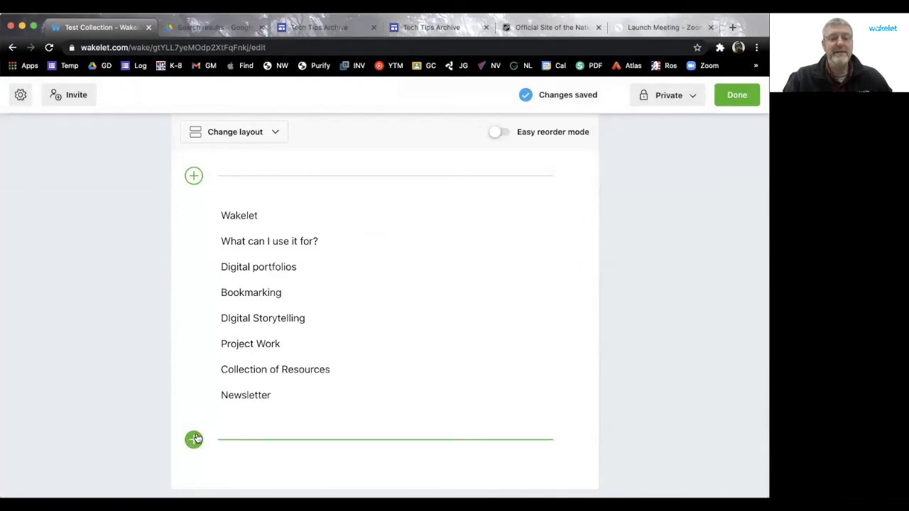
Search YouTube for media literacy plus the presenter's surname and add "News/Media Literacy and Digital Citizenship" below the text item.
left_click(195, 439)
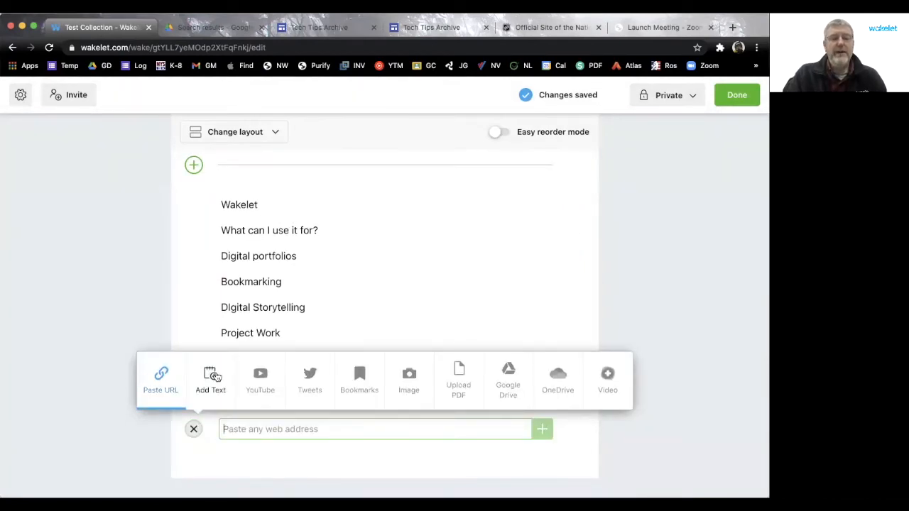
left_click(258, 380)
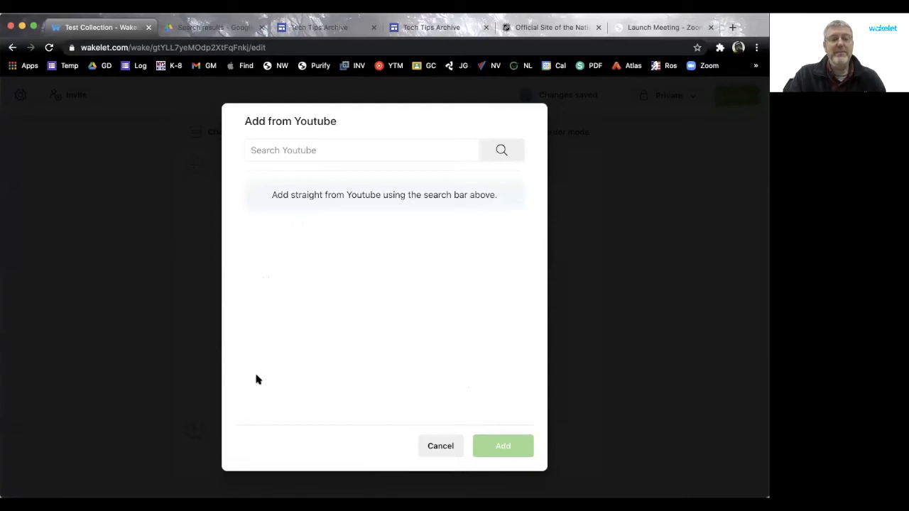
left_click(289, 145)
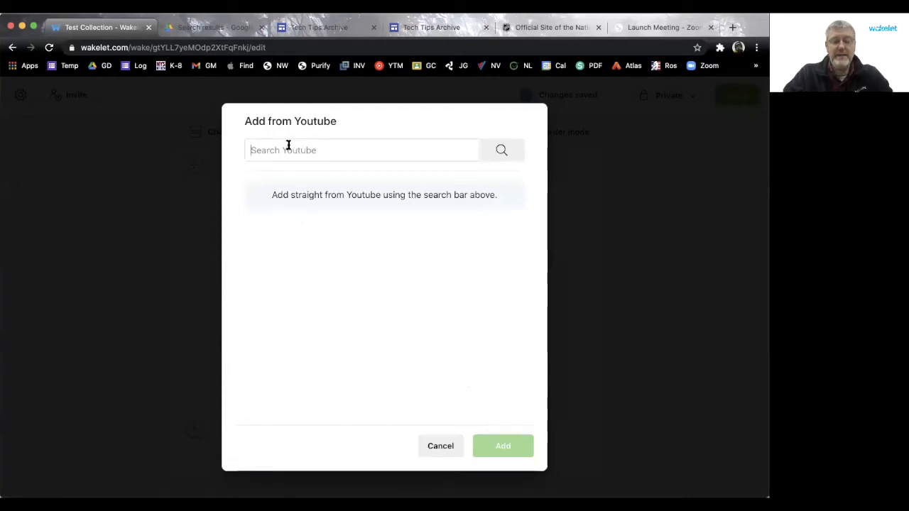
type("media lite")
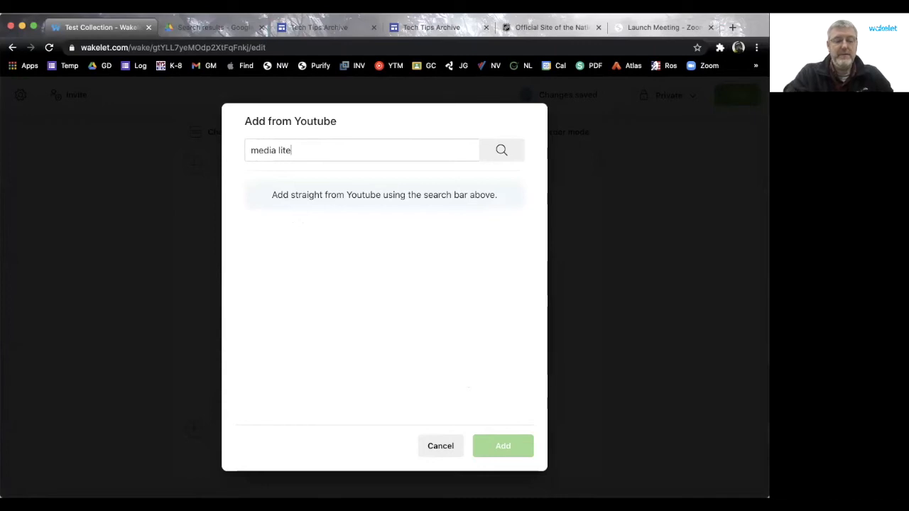
type("racy kres")
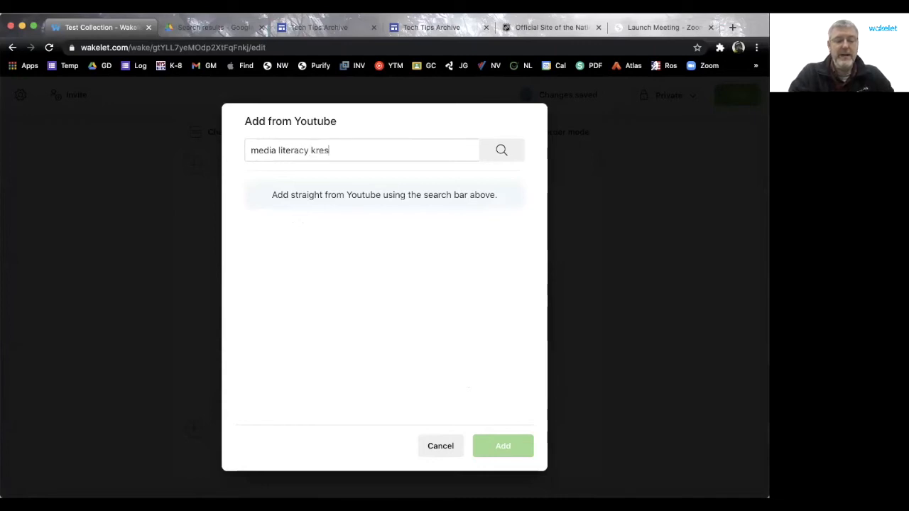
type("ge")
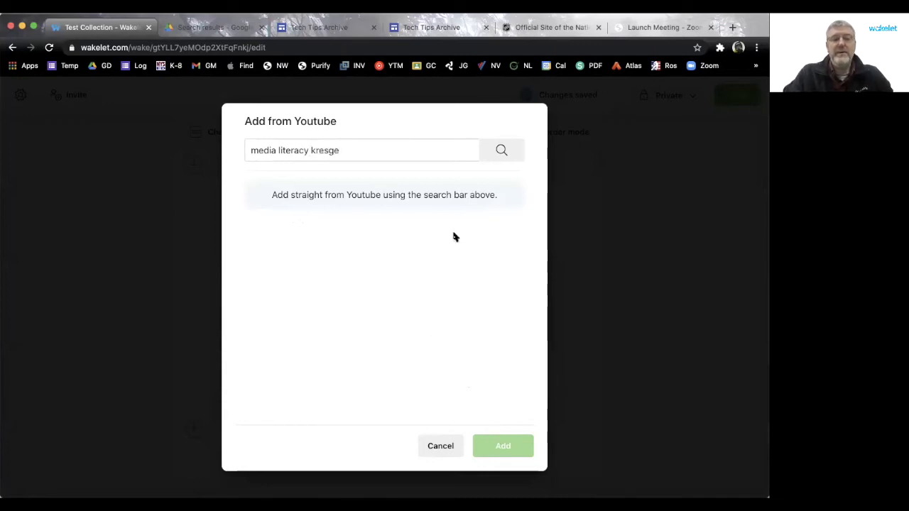
key("Return")
left_click(348, 223)
left_click(505, 446)
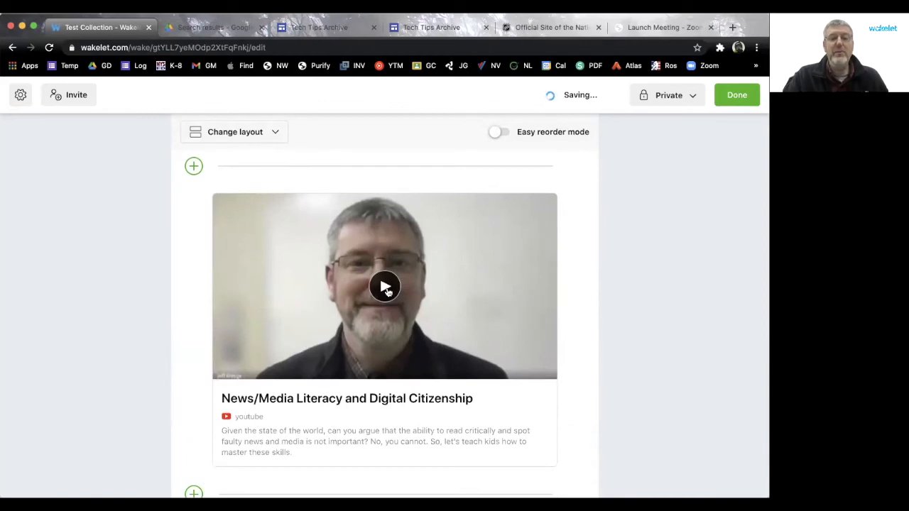
Turn on easy reorder mode and move the National Hockey League link above the Google Accounts item.
scroll(570, 256, "up", 6)
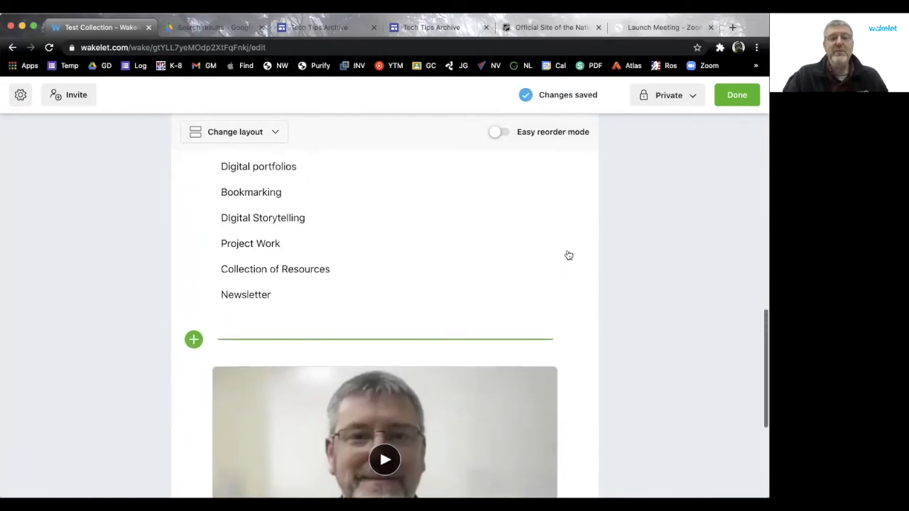
scroll(569, 255, "up", 3)
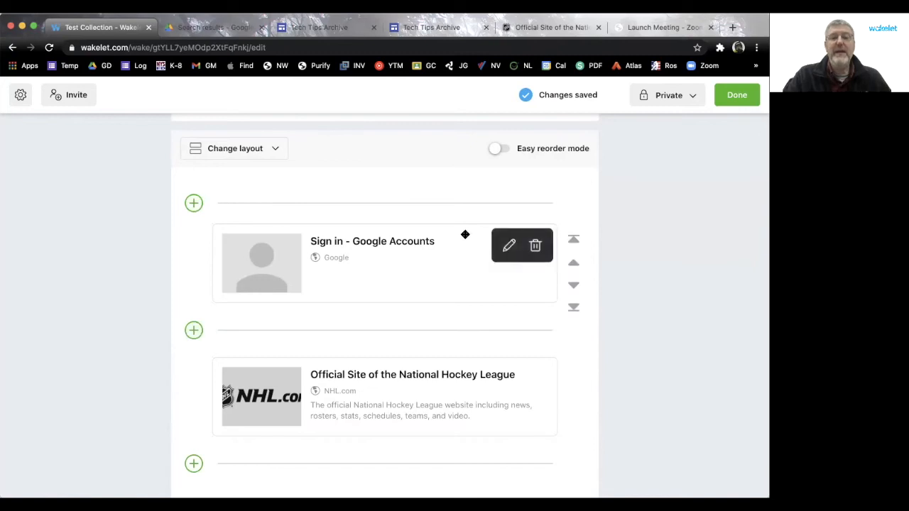
left_click(500, 149)
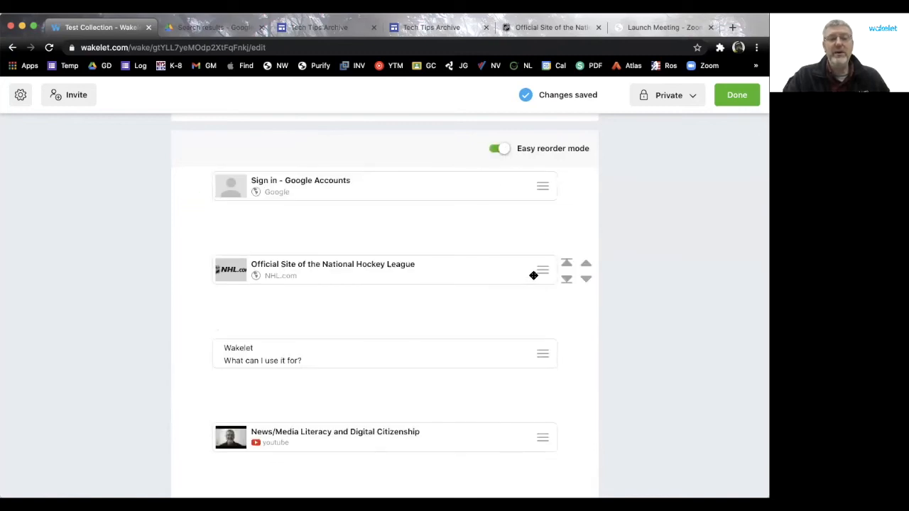
left_click_drag(543, 270, 540, 187)
Move the Wakelet text item and the News/Media Literacy video above the Google Accounts link, keeping the text item before the video.
mouse_move(509, 355)
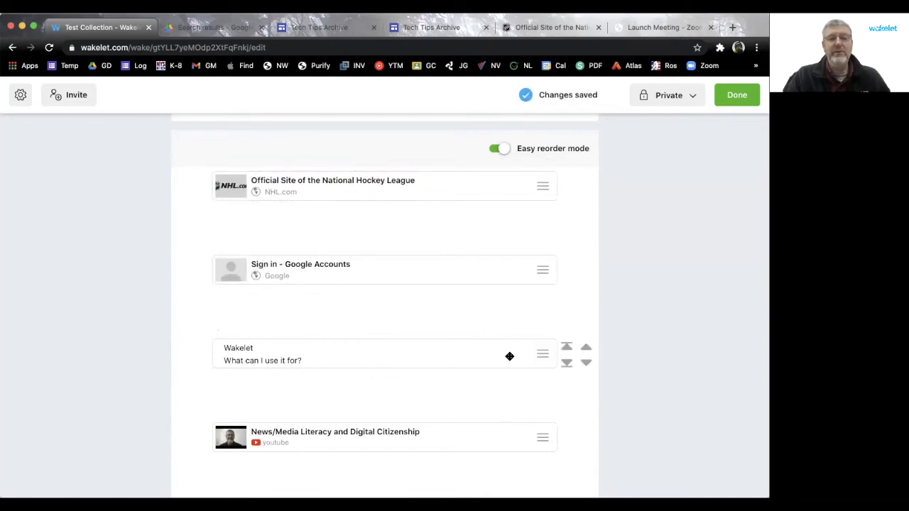
left_click_drag(539, 353, 537, 221)
mouse_move(493, 347)
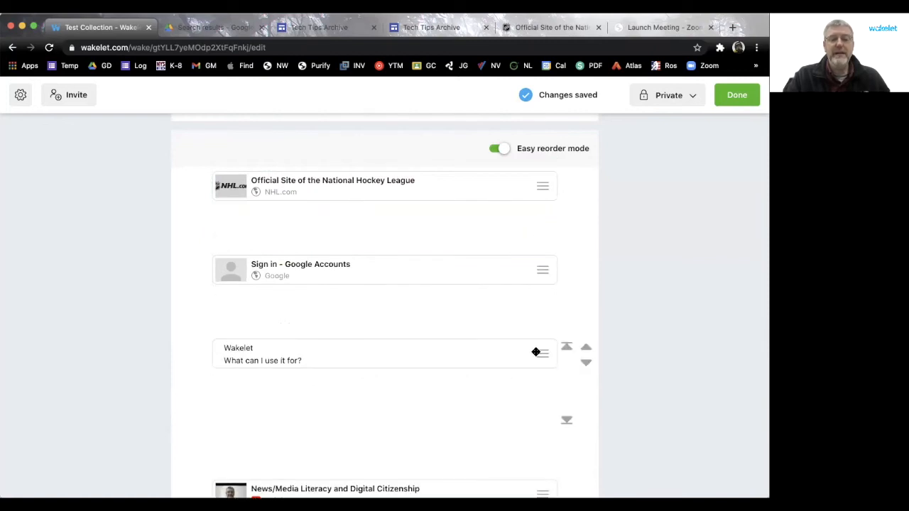
left_click_drag(538, 352, 507, 267)
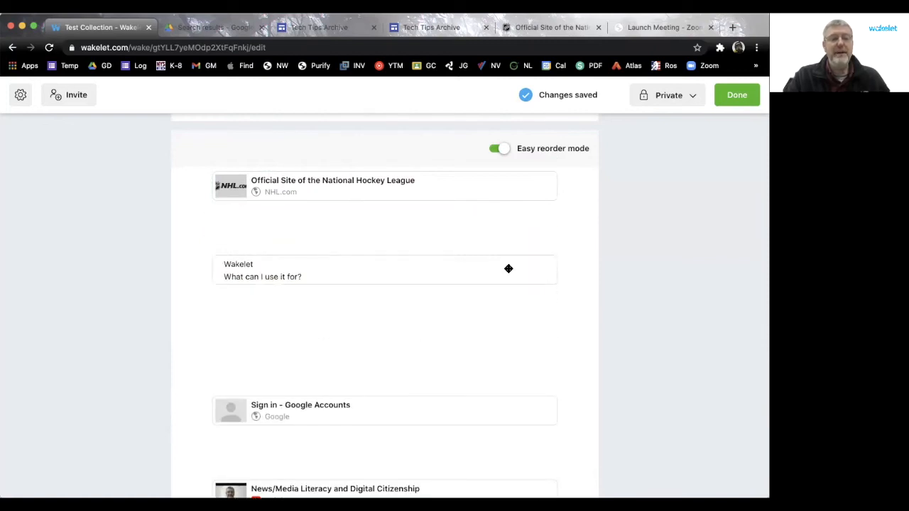
mouse_move(485, 371)
left_click_drag(543, 387, 538, 266)
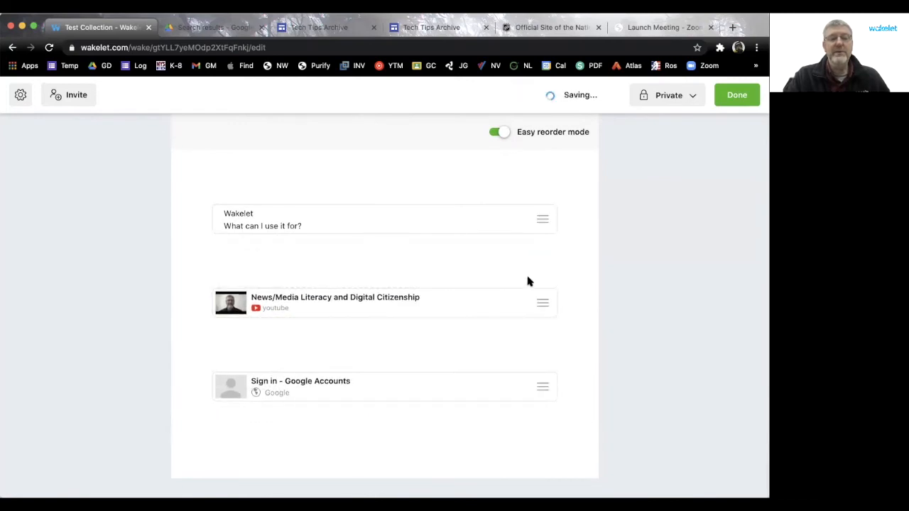
Check the visibility options of Test Collection and finish editing the collection.
scroll(498, 267, "up", 5)
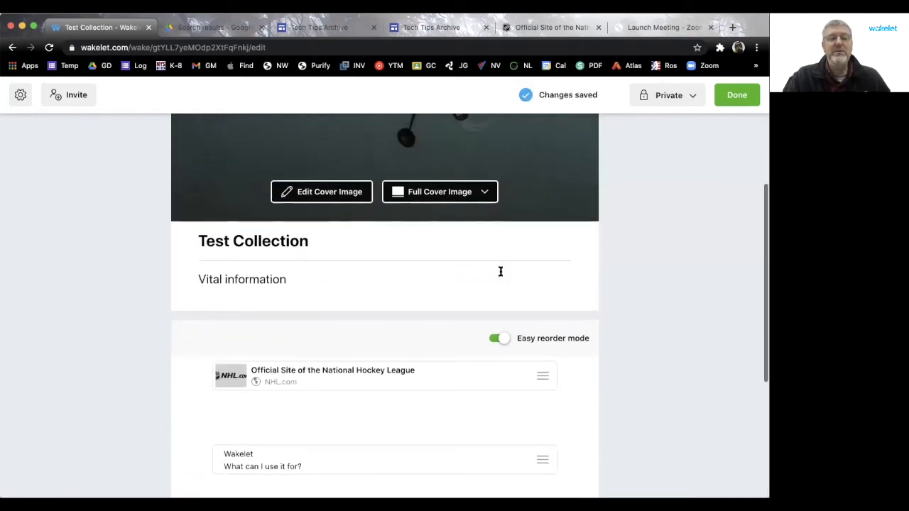
triple_click(528, 260)
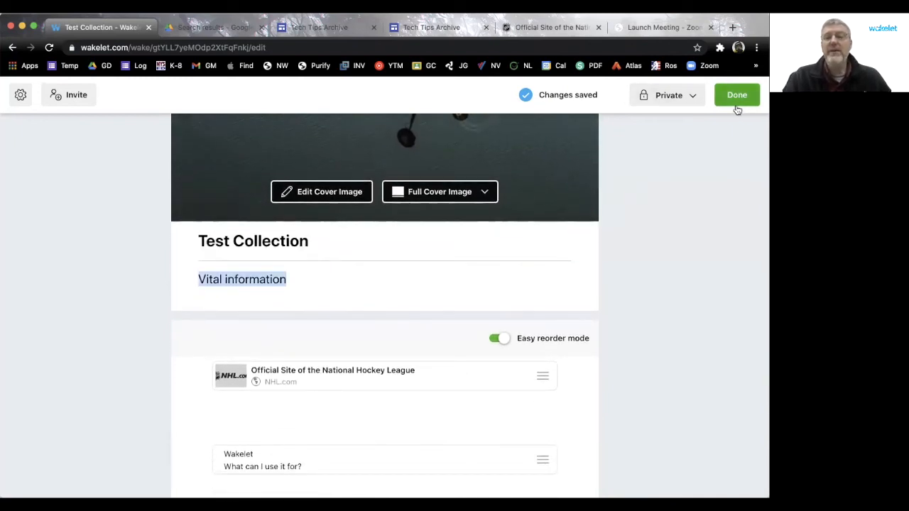
left_click(691, 100)
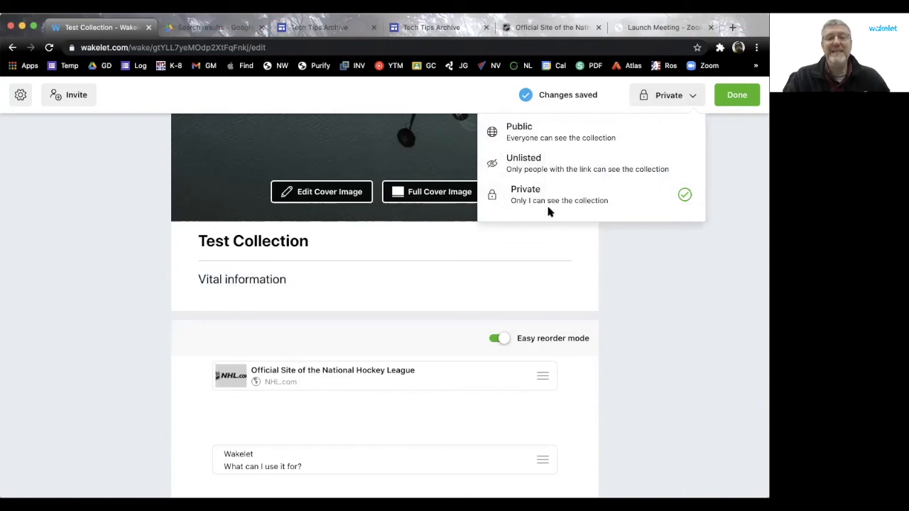
left_click(741, 142)
left_click(740, 105)
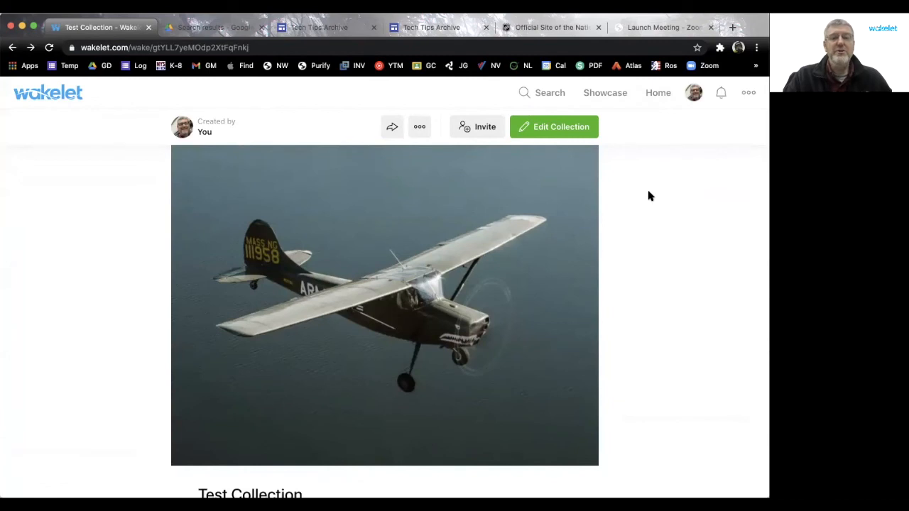
Return to the home page and create a new space named "Global History".
left_click(658, 95)
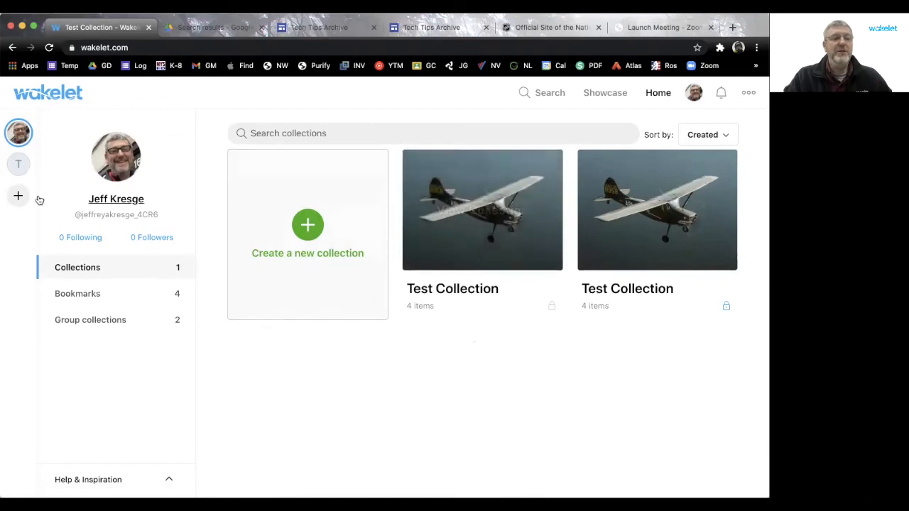
left_click(18, 197)
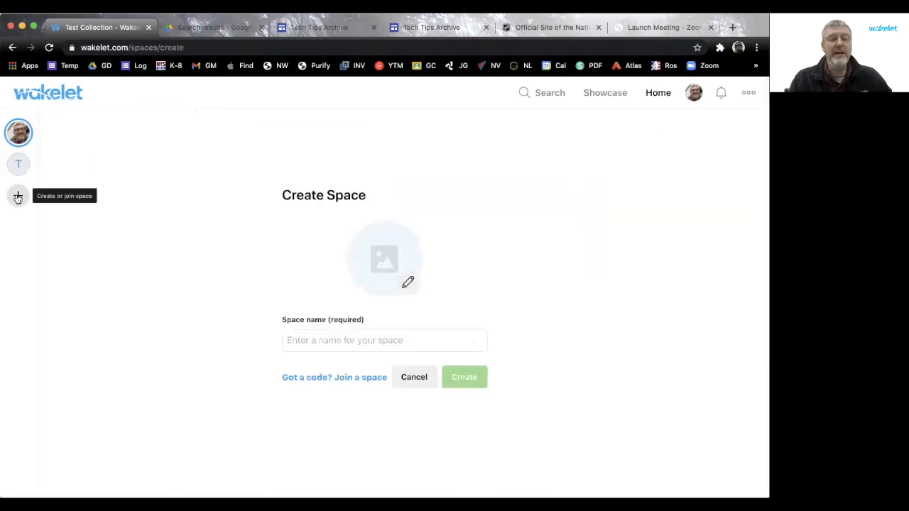
left_click(309, 341)
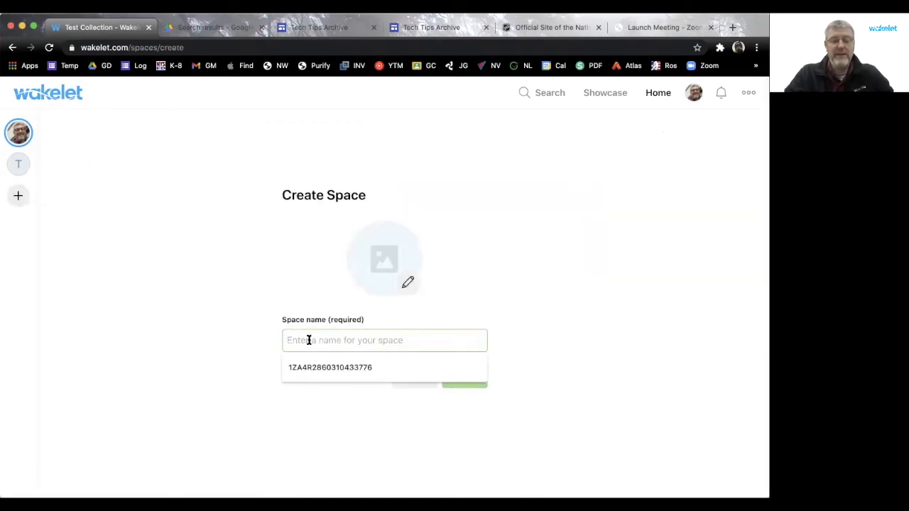
type("Global History")
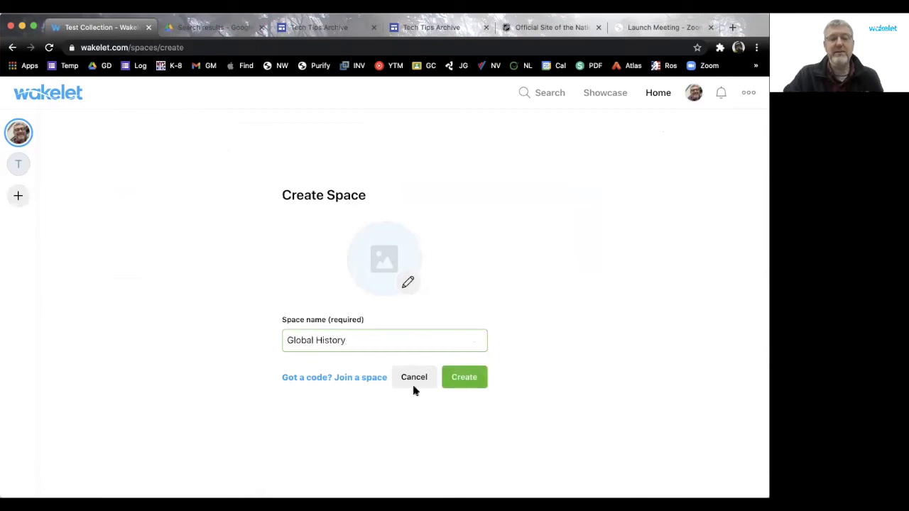
left_click(465, 378)
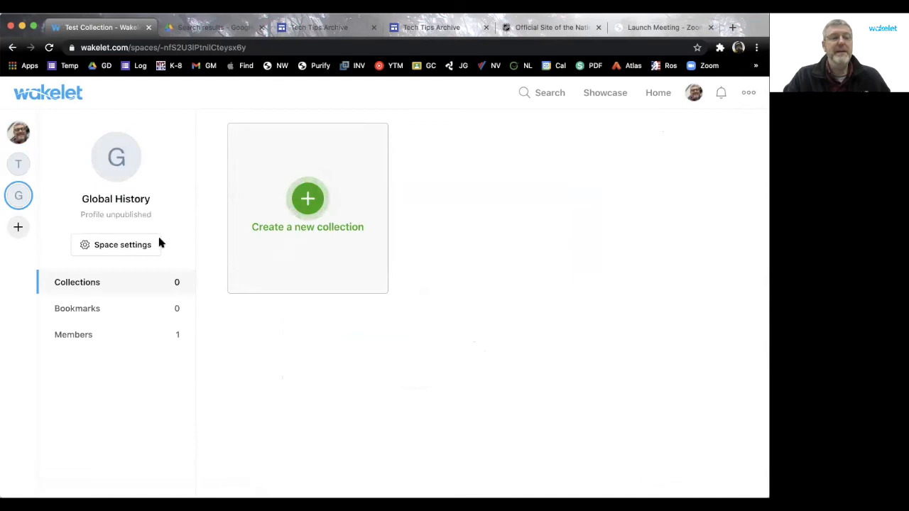